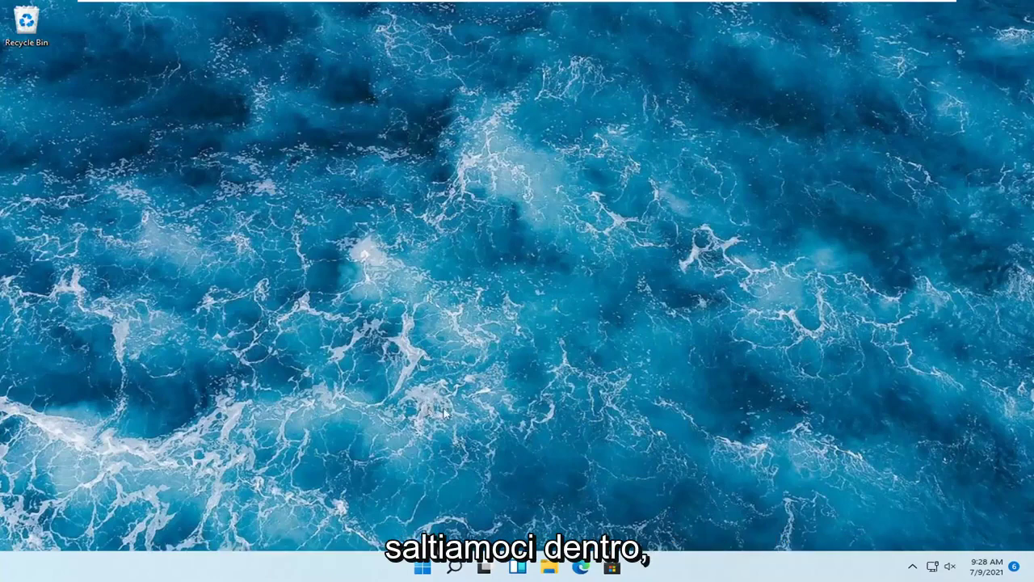
Open Settings from the Start right-click menu and go to System › Troubleshoot › Other troubleshooters.
right_click(424, 569)
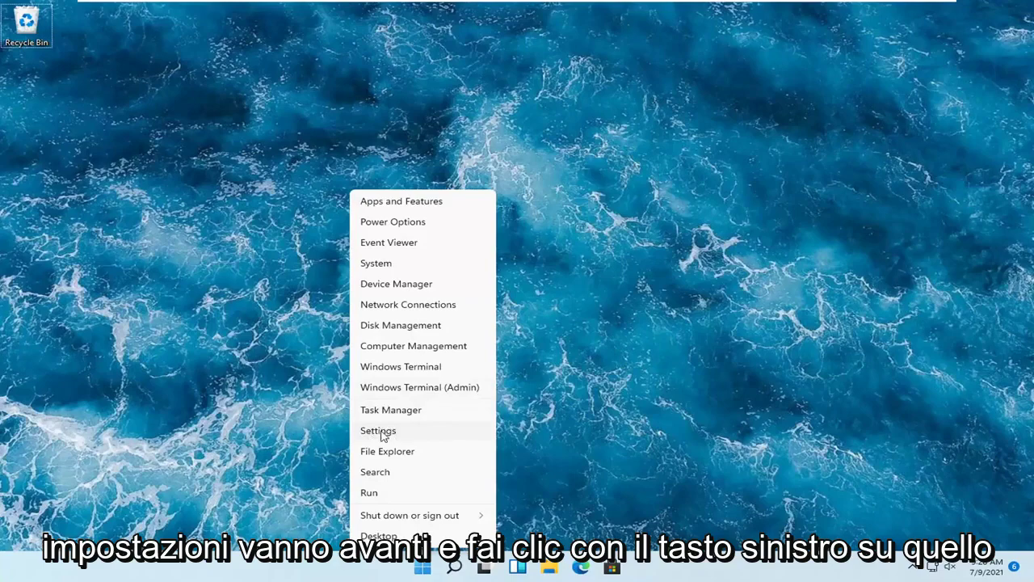
left_click(383, 437)
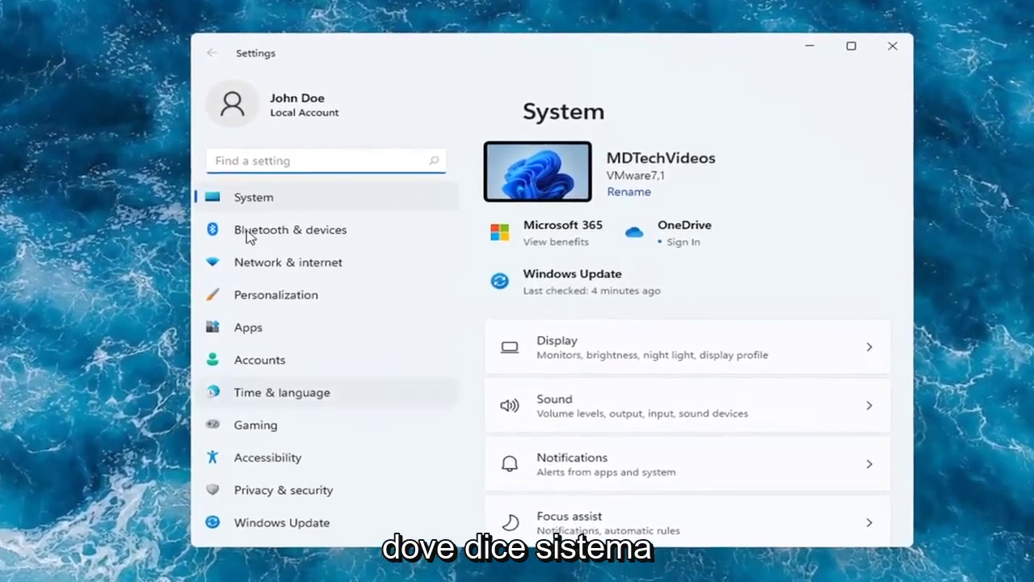
scroll(664, 429, "down", 3)
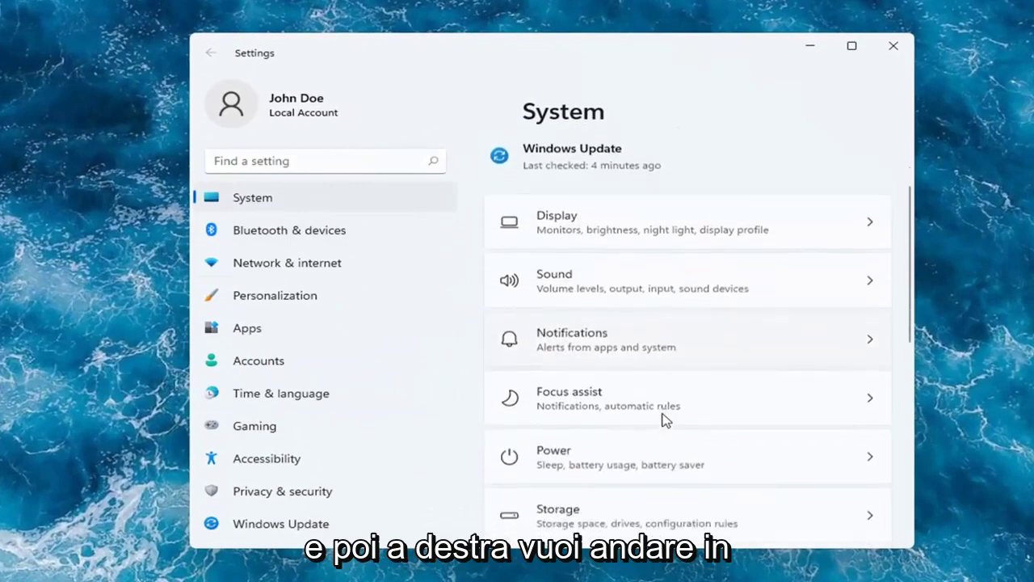
scroll(665, 418, "down", 3)
scroll(665, 419, "down", 5)
scroll(615, 384, "down", 2)
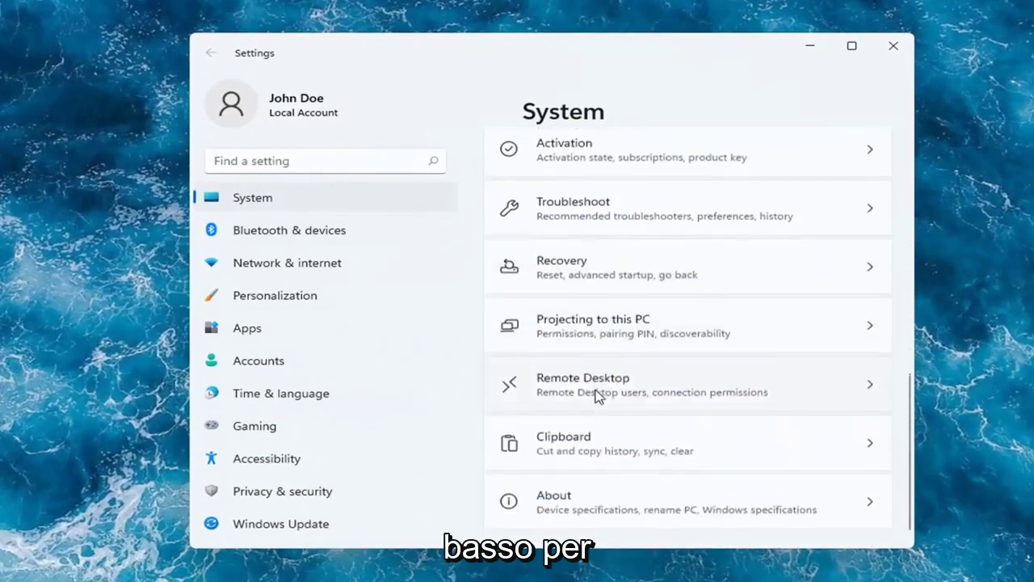
scroll(596, 407, "up", 5)
scroll(606, 349, "down", 3)
scroll(566, 349, "down", 3)
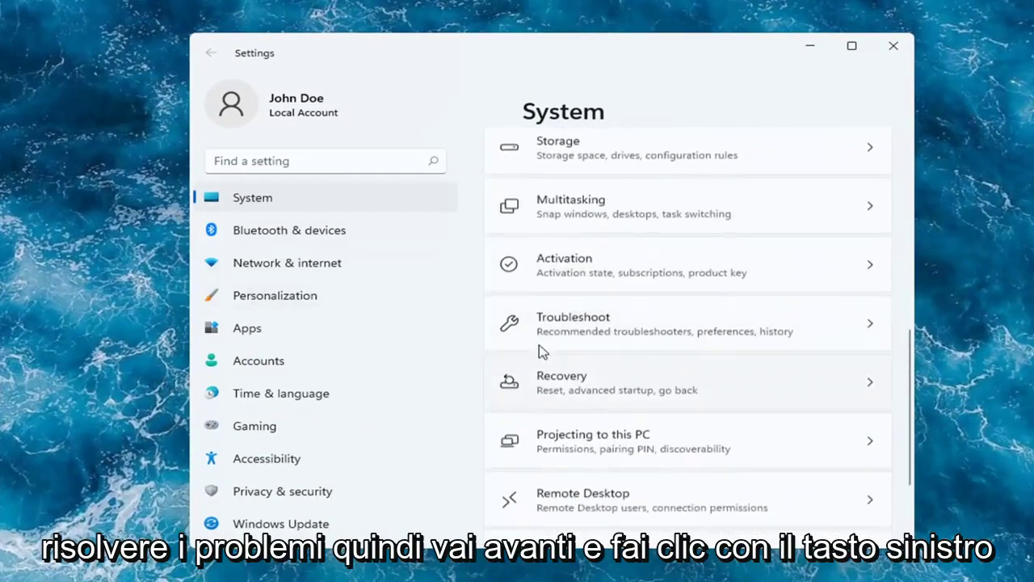
left_click(645, 340)
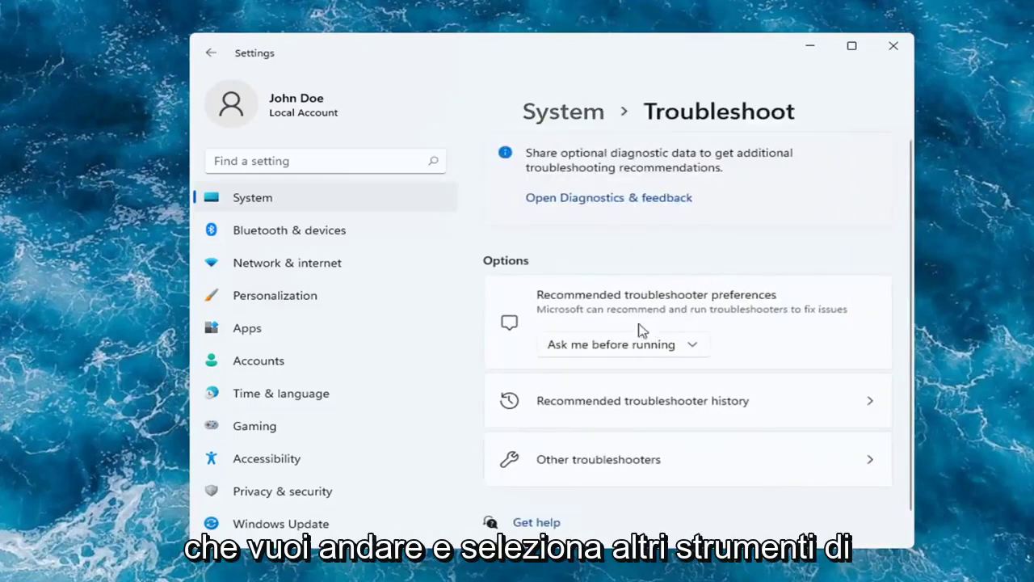
left_click(639, 471)
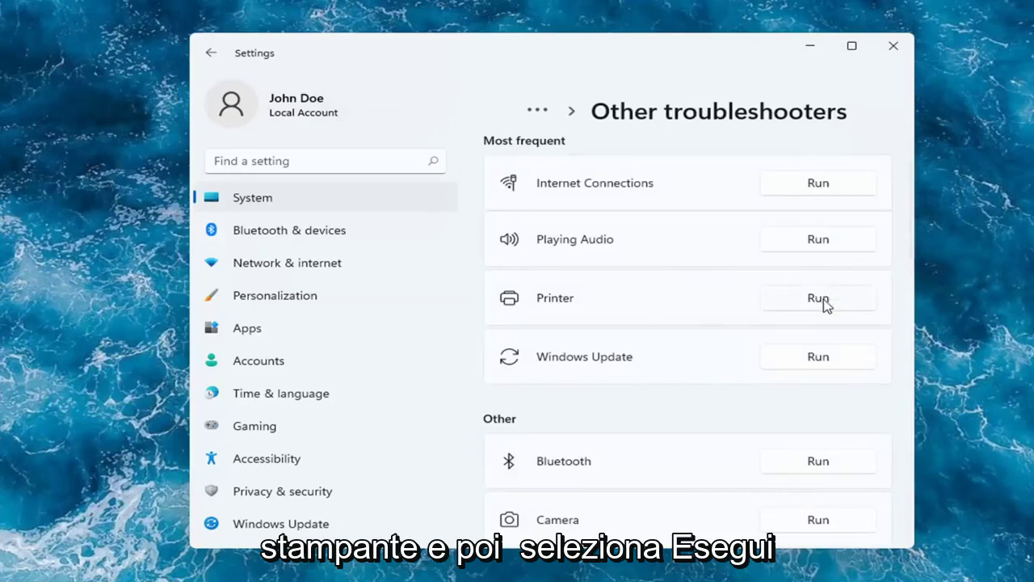
Run the Printer troubleshooter until it reports it couldn't identify the problem.
left_click(819, 299)
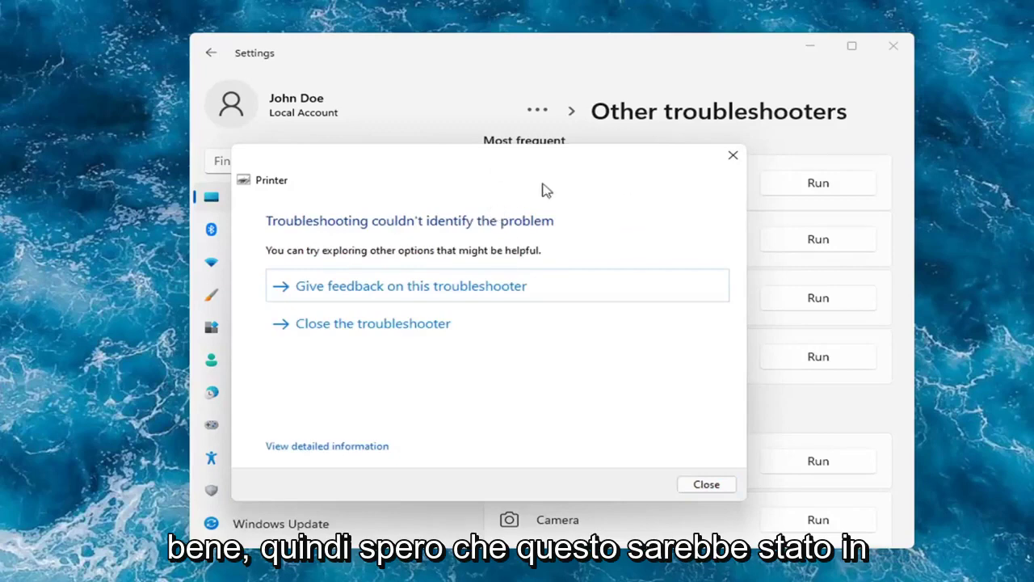
Close the finished Printer troubleshooter and the Settings window.
left_click(707, 485)
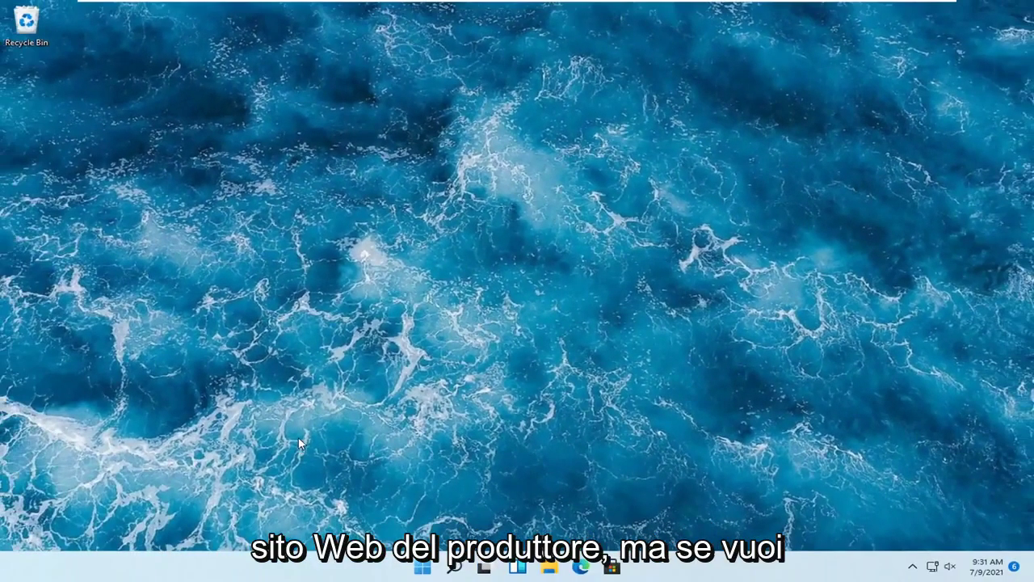
left_click(510, 408)
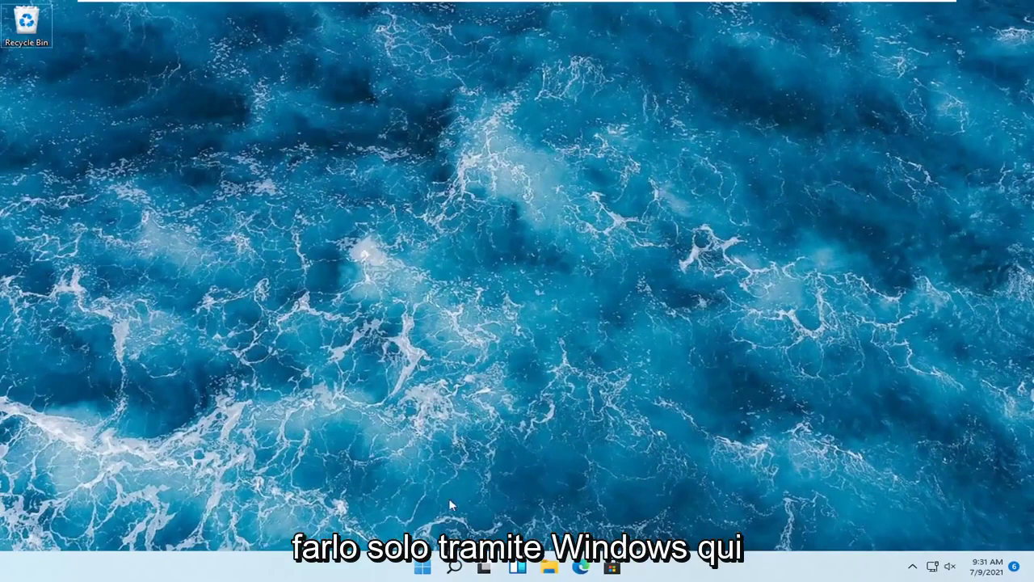
Launch Device Manager from the Start right-click menu and centre its window.
right_click(422, 568)
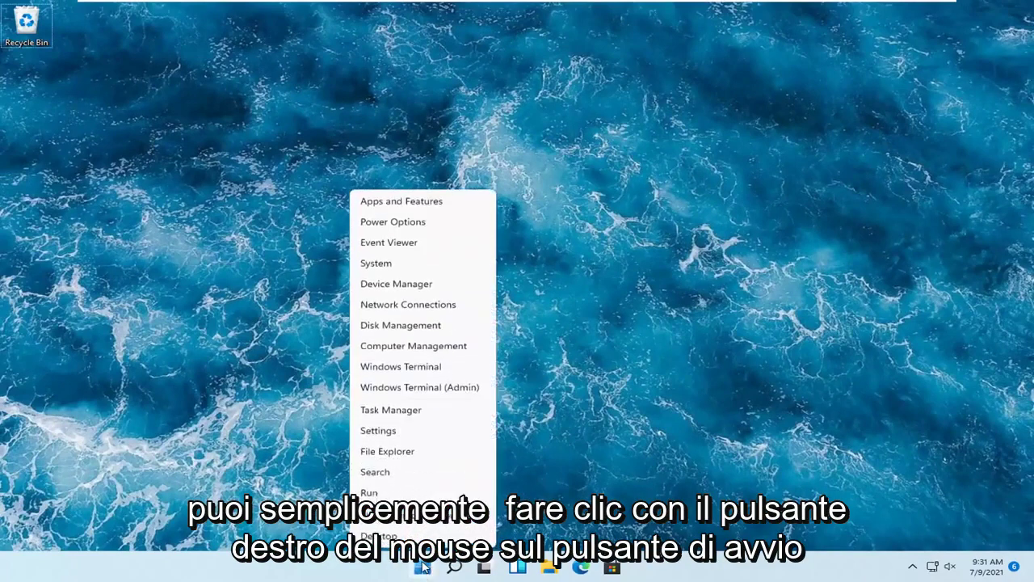
left_click(391, 289)
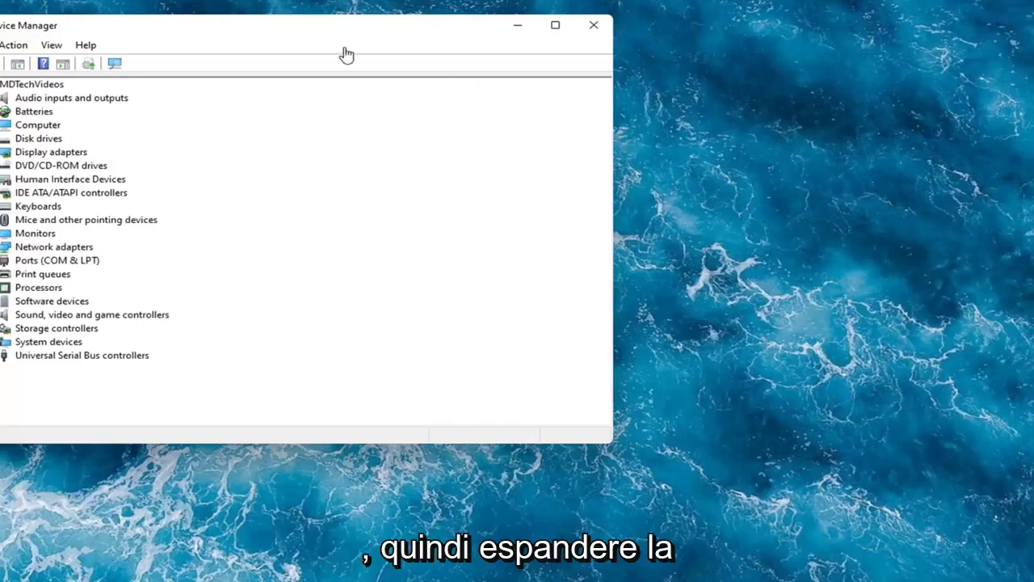
left_click_drag(341, 35, 599, 57)
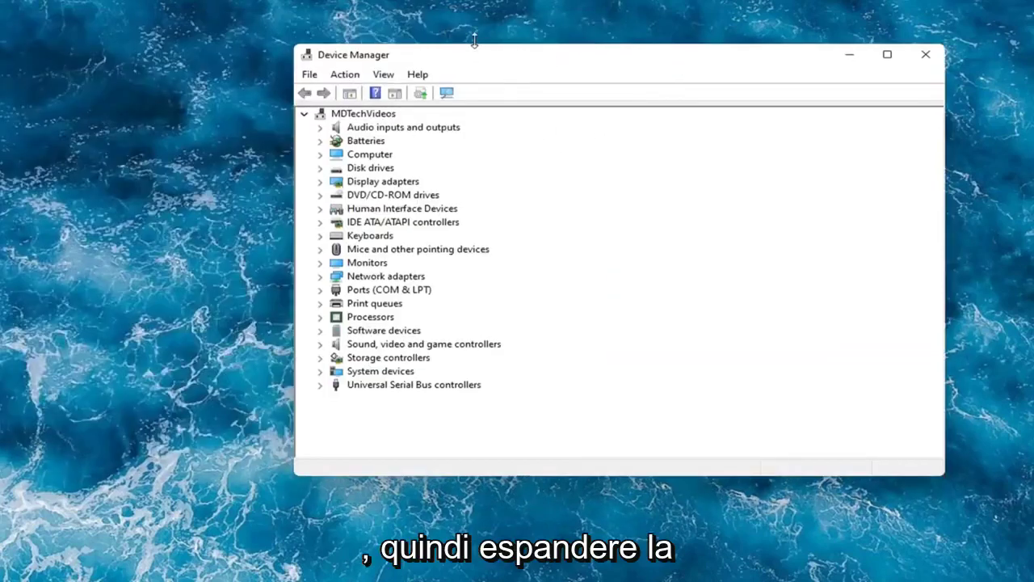
left_click_drag(508, 51, 435, 65)
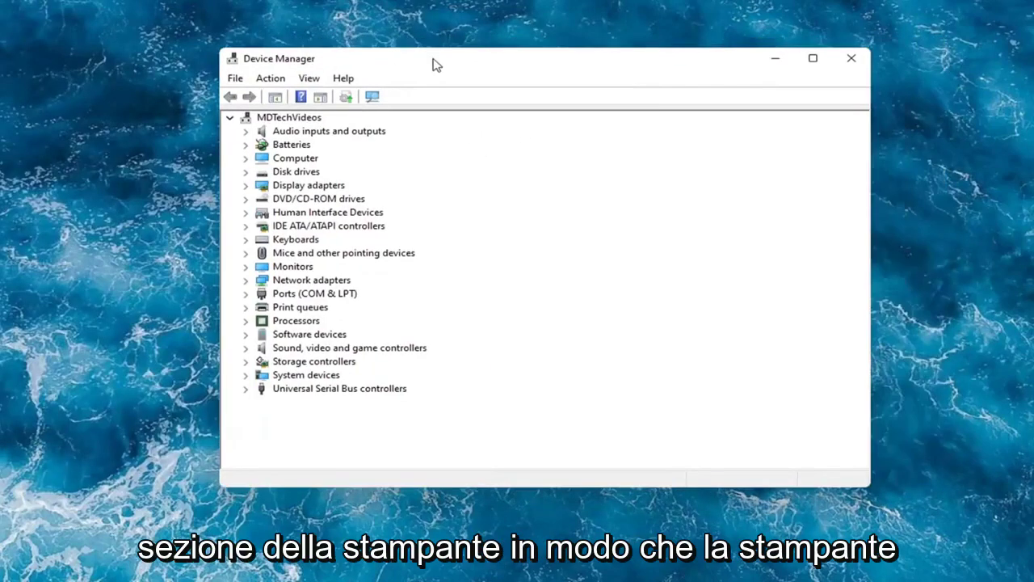
Expand Print queues and bring up the context menu for Microsoft Print to PDF.
left_click(294, 312)
double_click(294, 312)
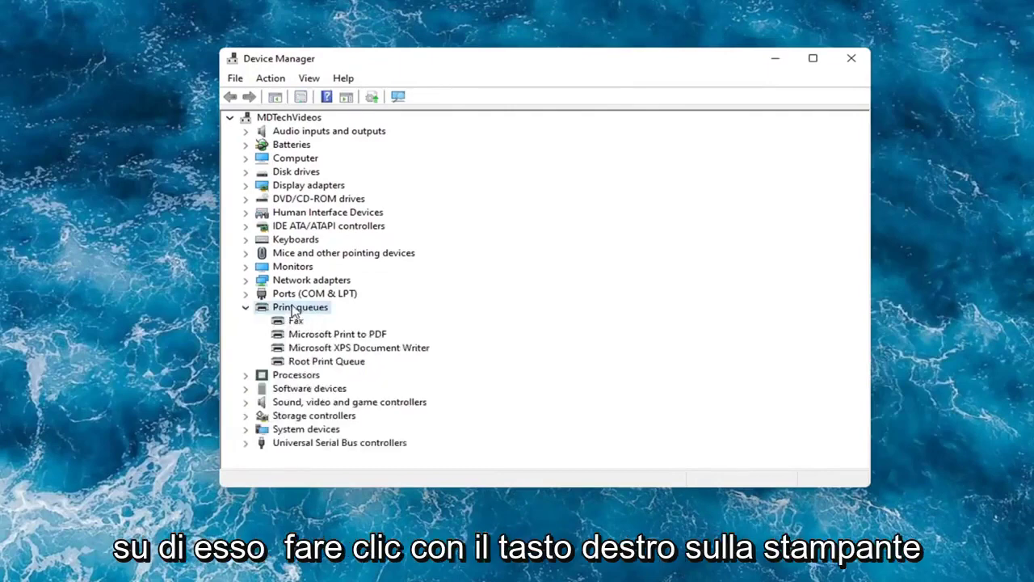
right_click(327, 334)
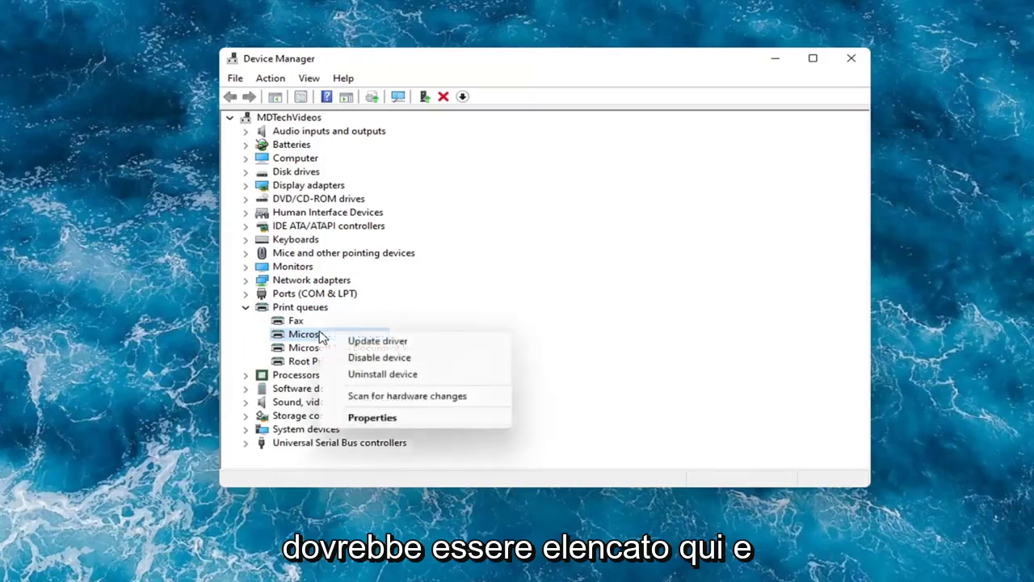
Auto-search for a Microsoft Print to PDF driver, then close the Windows Update window that opens.
left_click(368, 341)
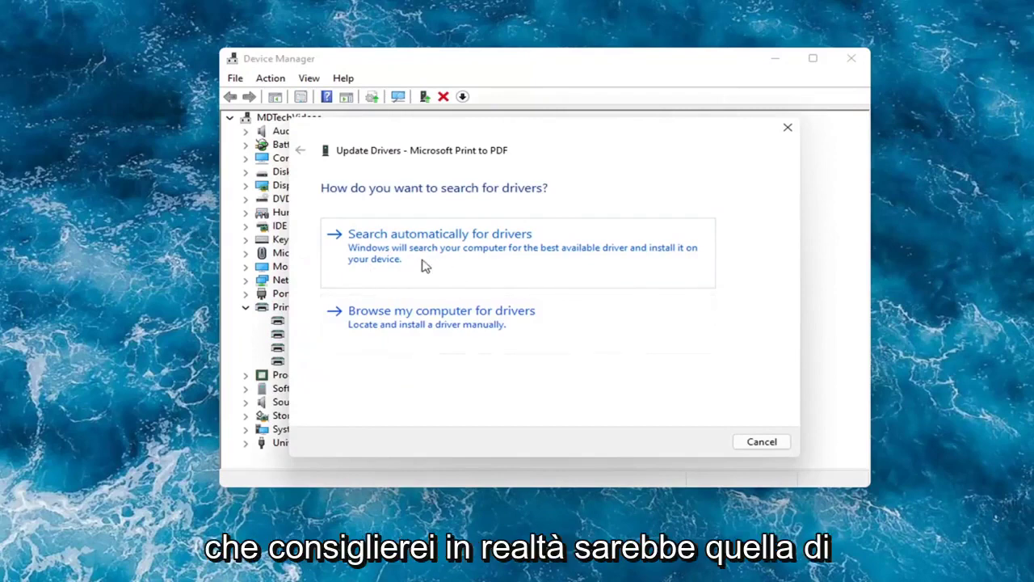
left_click(499, 254)
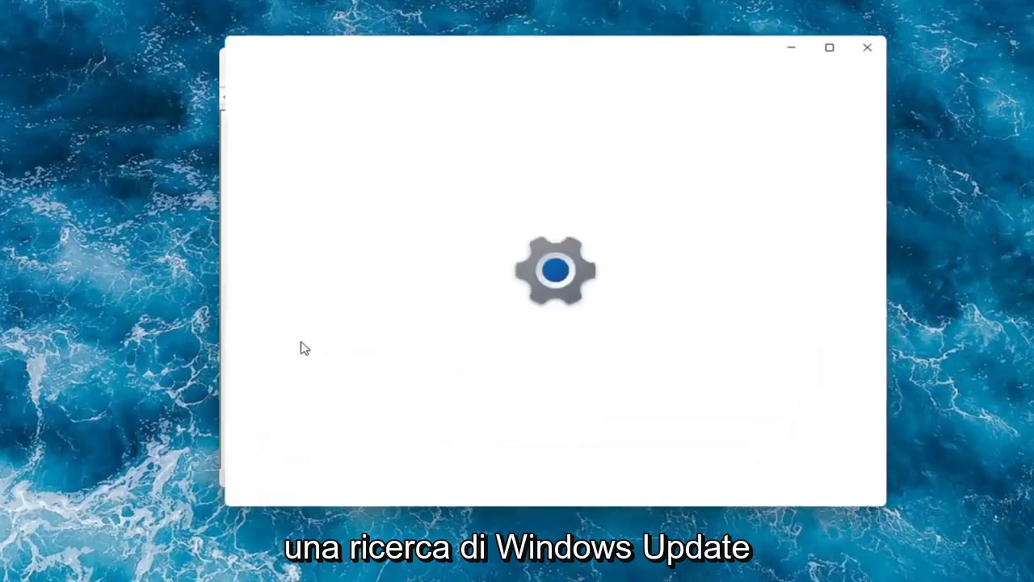
left_click(868, 42)
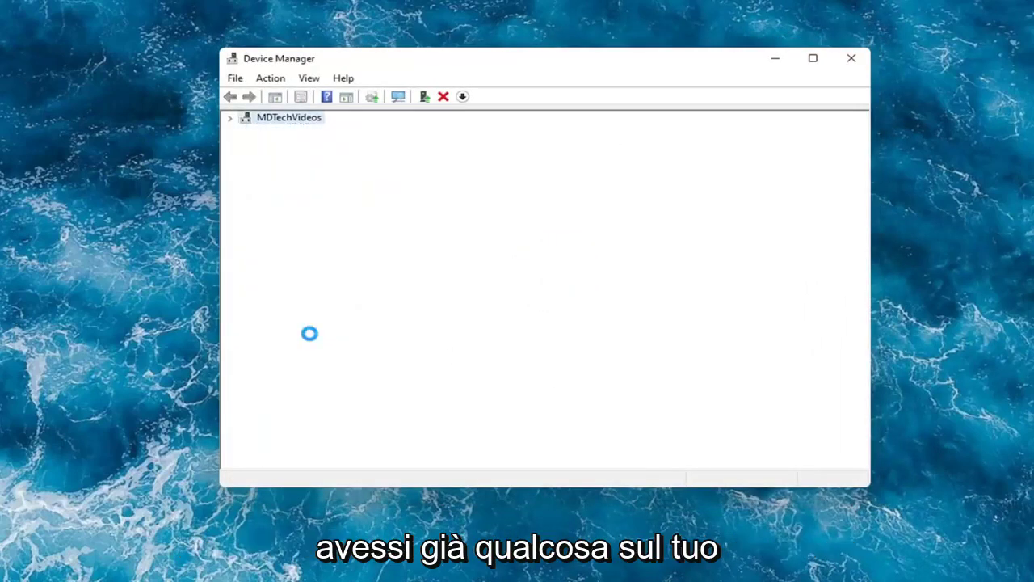
Manually install the Local Print Queue driver for Microsoft Print to PDF from this computer's drivers.
right_click(330, 338)
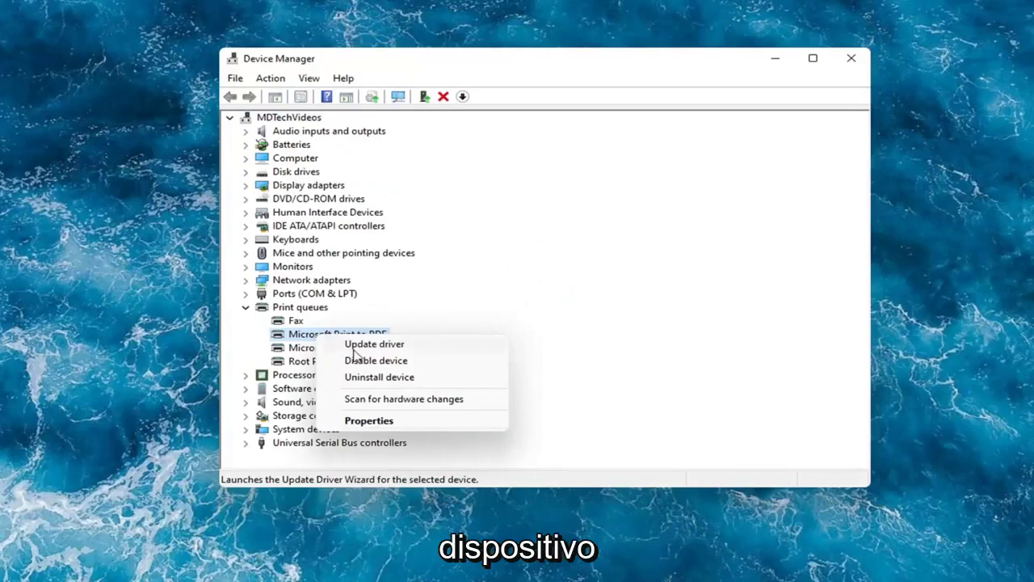
left_click(363, 345)
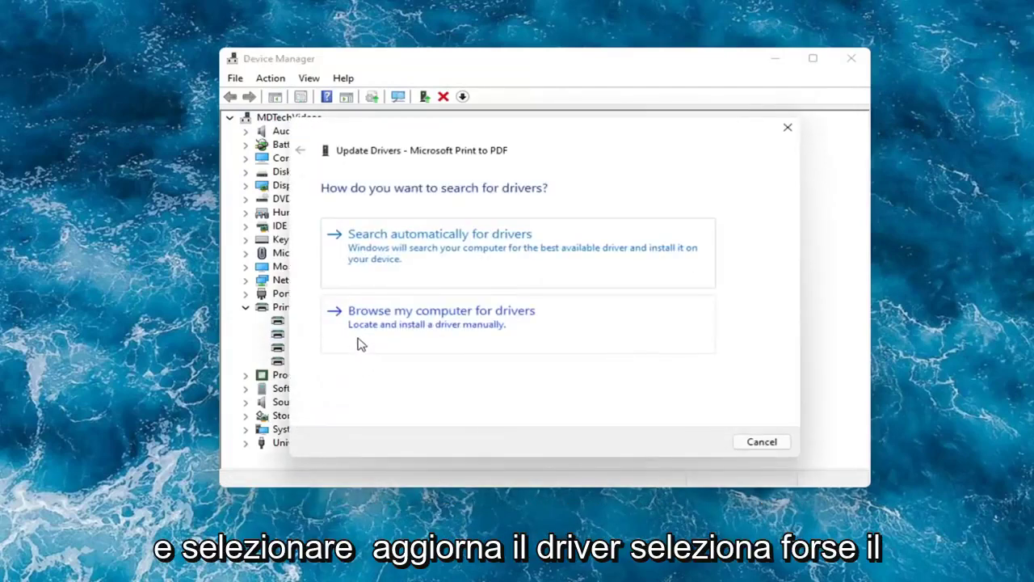
left_click(493, 331)
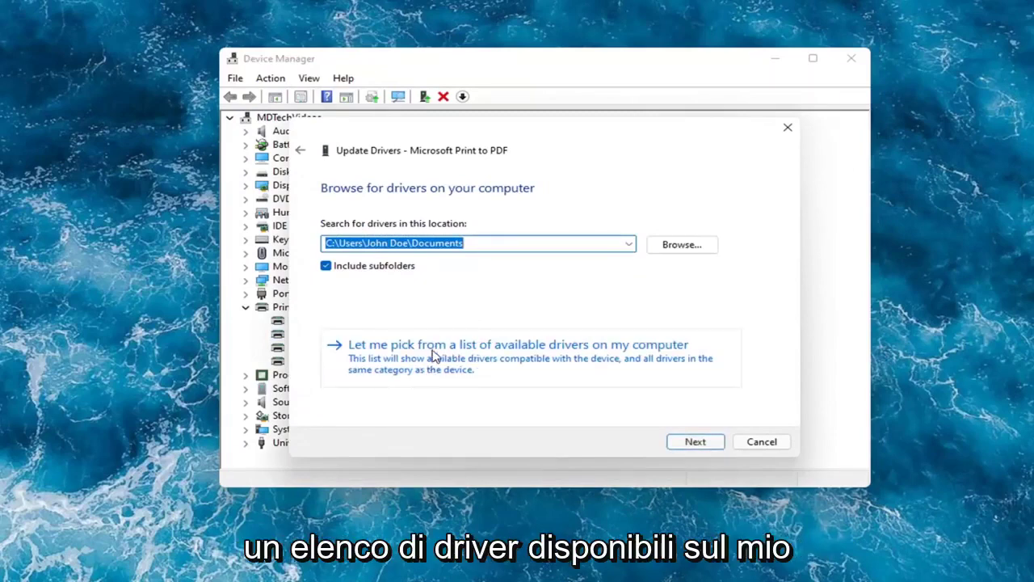
left_click(597, 355)
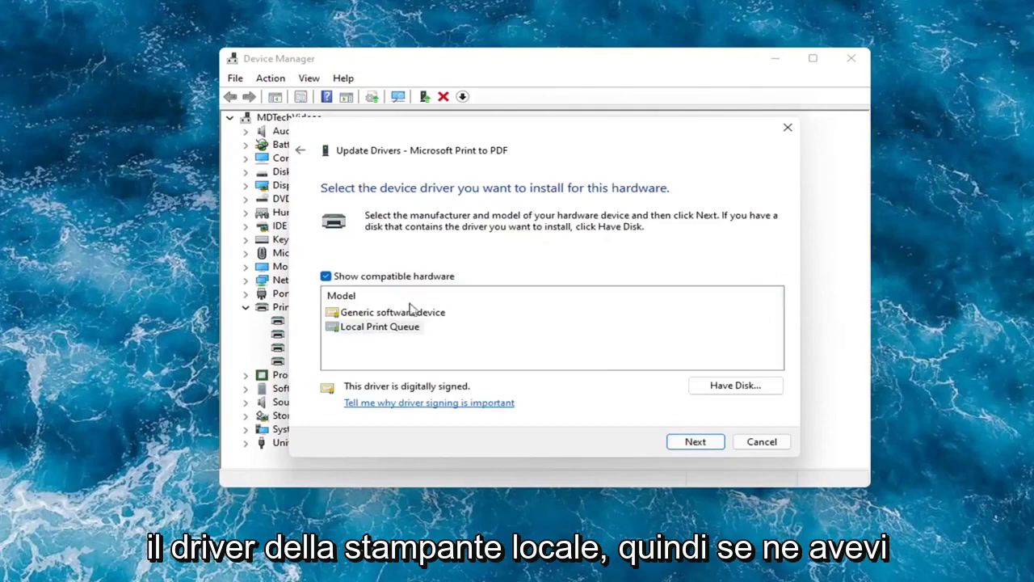
left_click(380, 315)
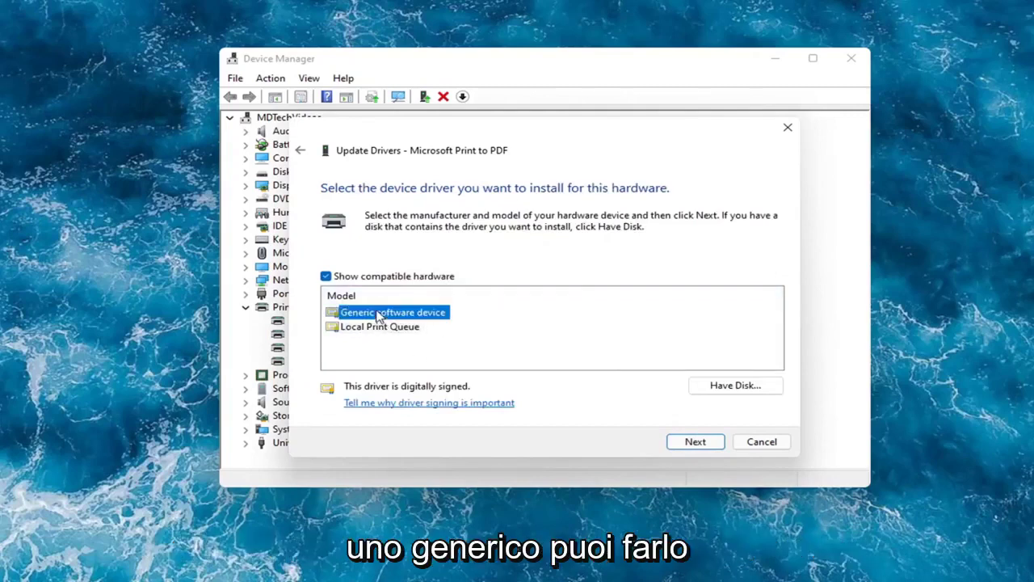
left_click(376, 330)
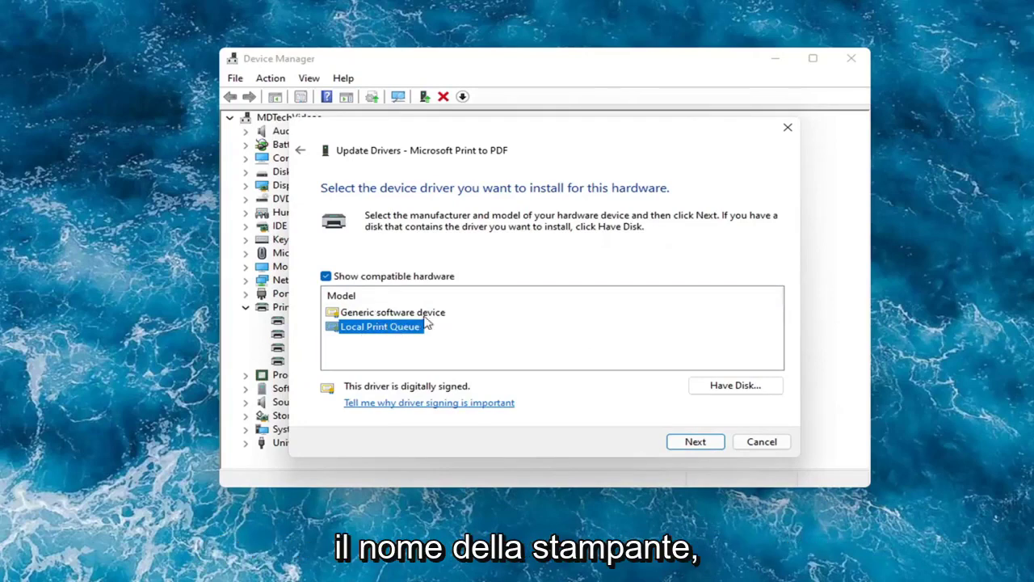
left_click(679, 444)
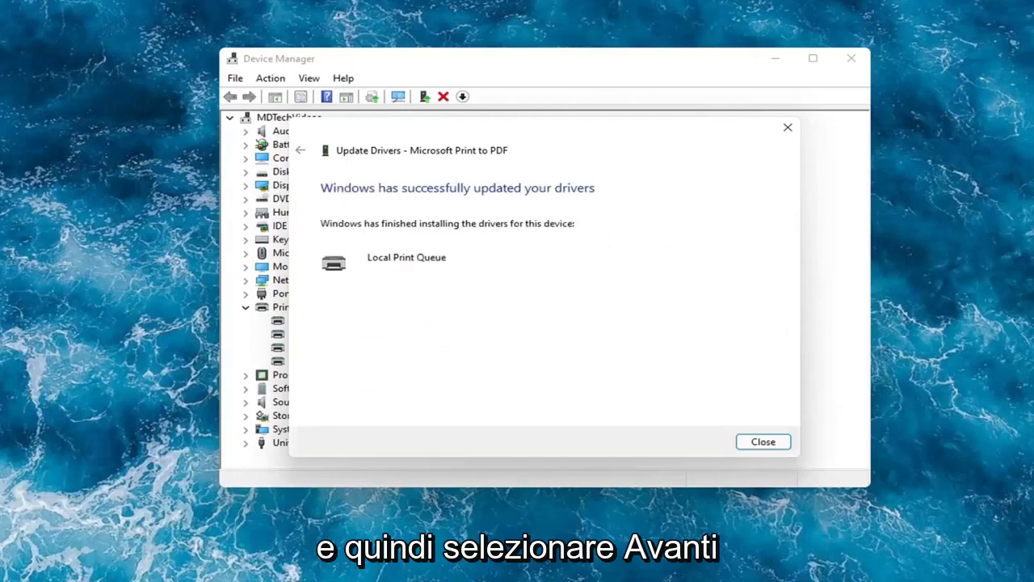